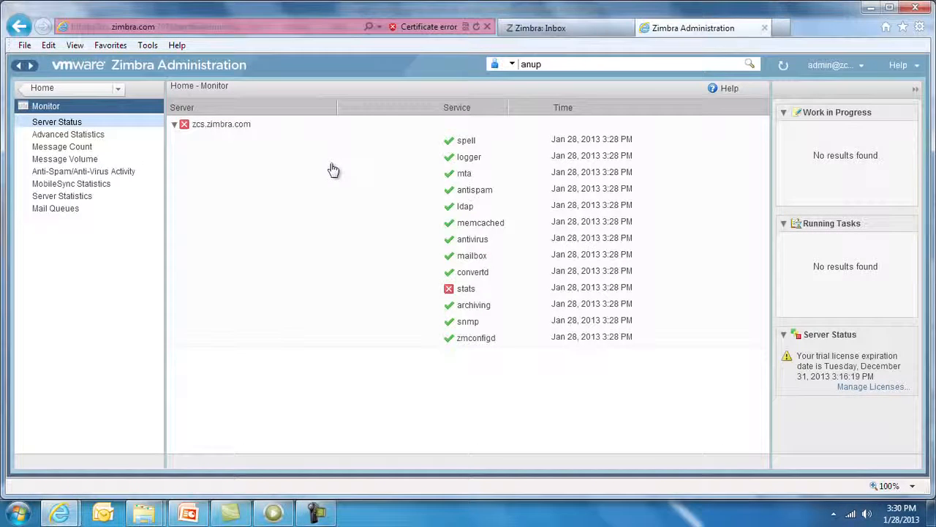
View the system-wide message count statistics and the list of managed accounts
left_click(62, 146)
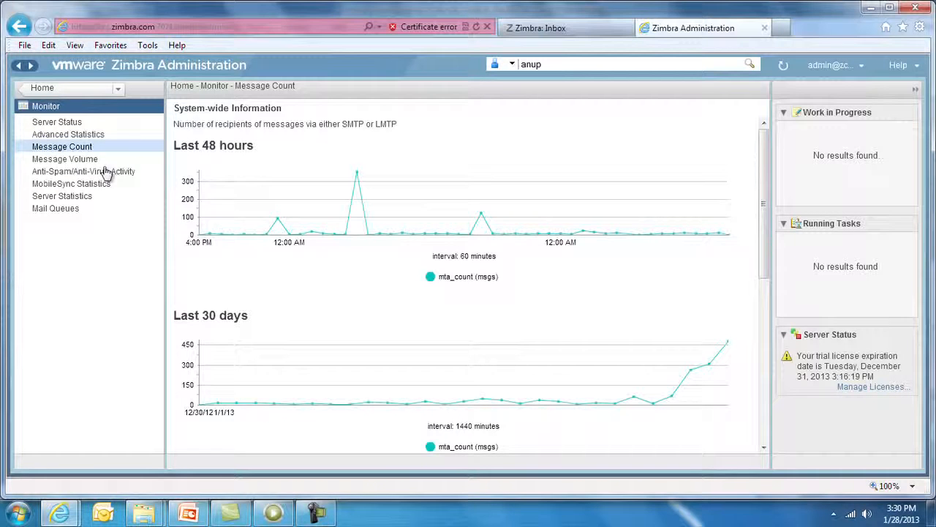
left_click(54, 89)
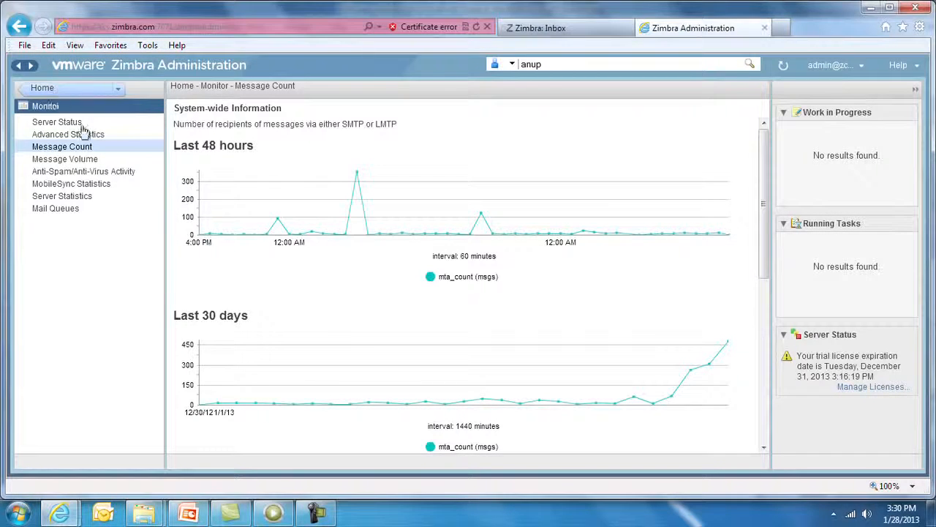
left_click(46, 134)
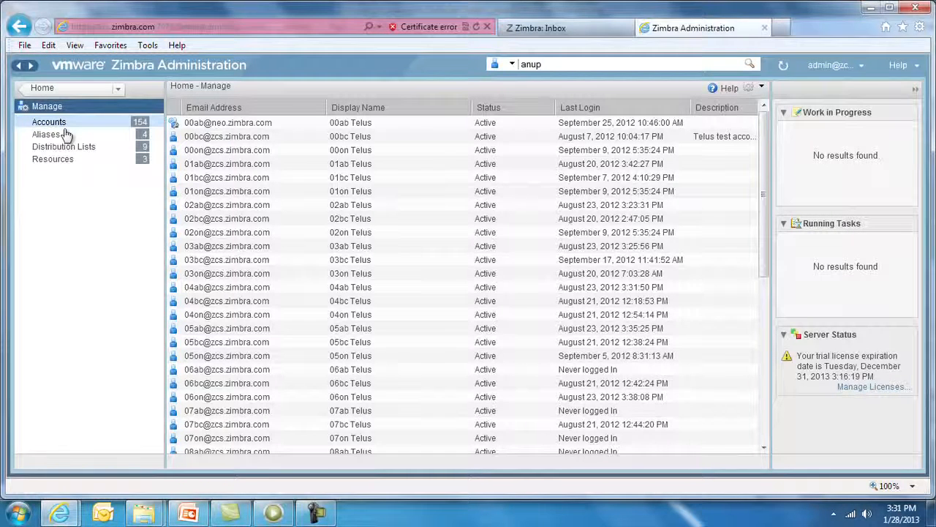
Review the classes of service, domains and administrative rights in the server's configuration section
left_click(58, 95)
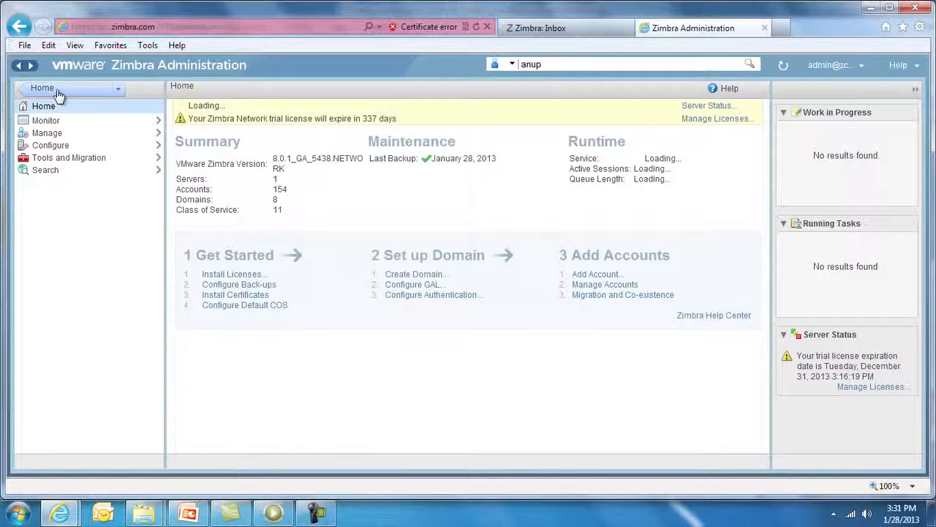
left_click(52, 146)
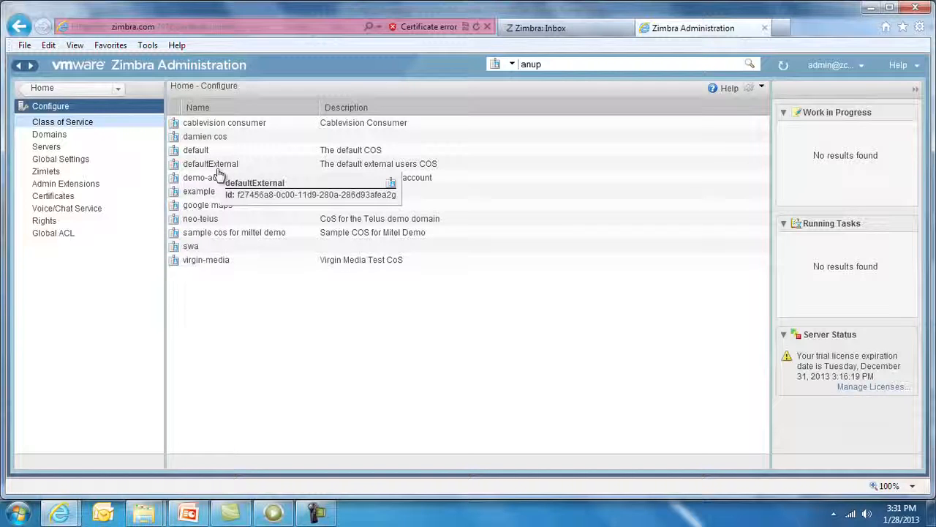
left_click(53, 136)
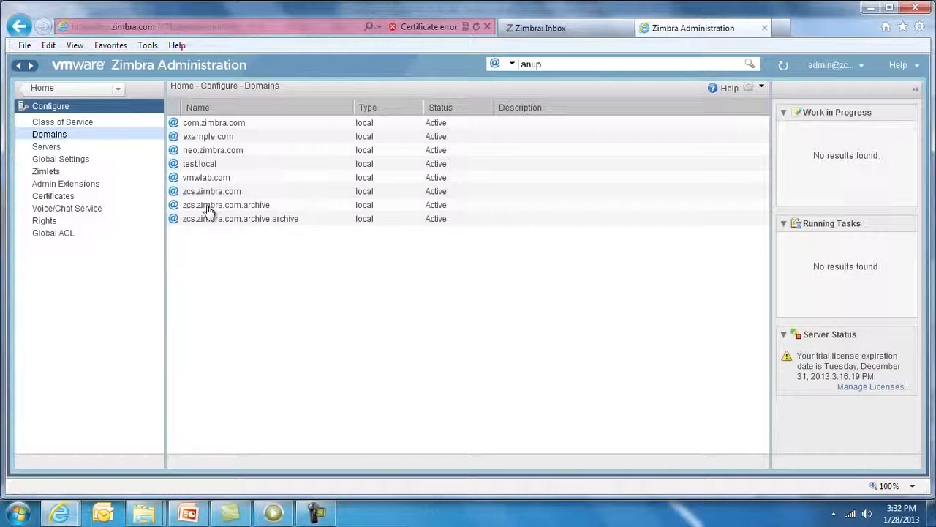
mouse_move(209, 210)
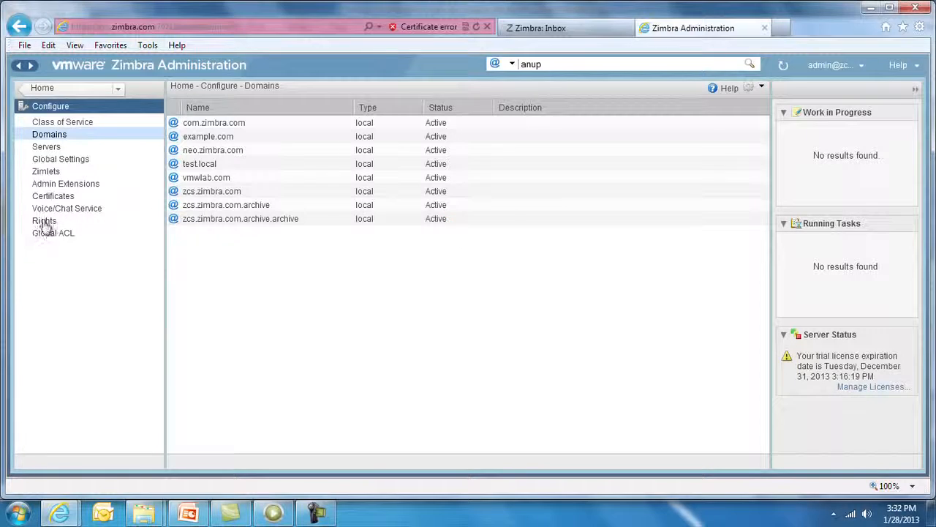
left_click(90, 228)
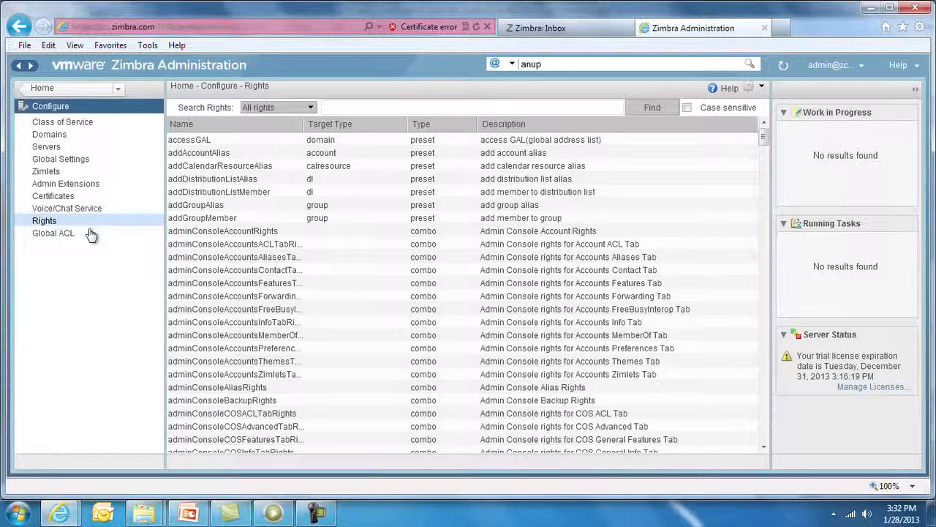
Review the backups, utility downloads and mail search tasks under Tools and Migration
left_click(73, 110)
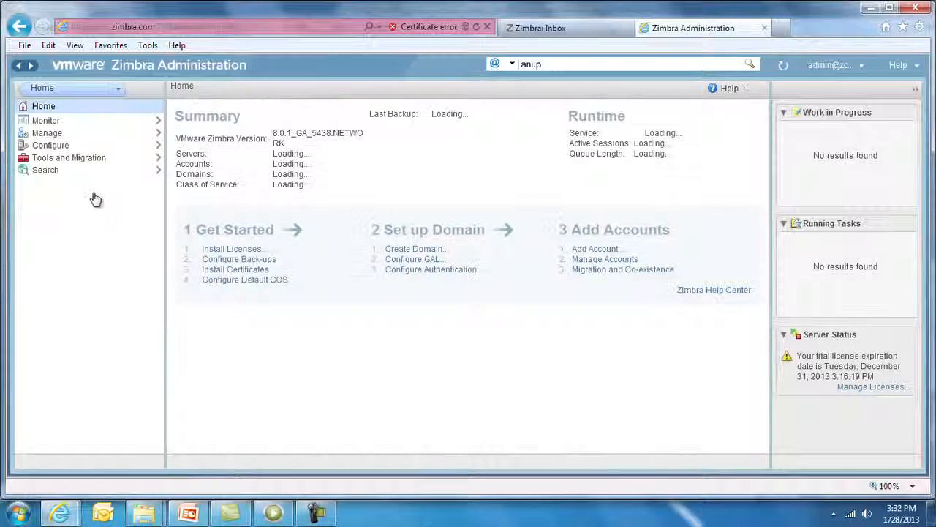
left_click(65, 158)
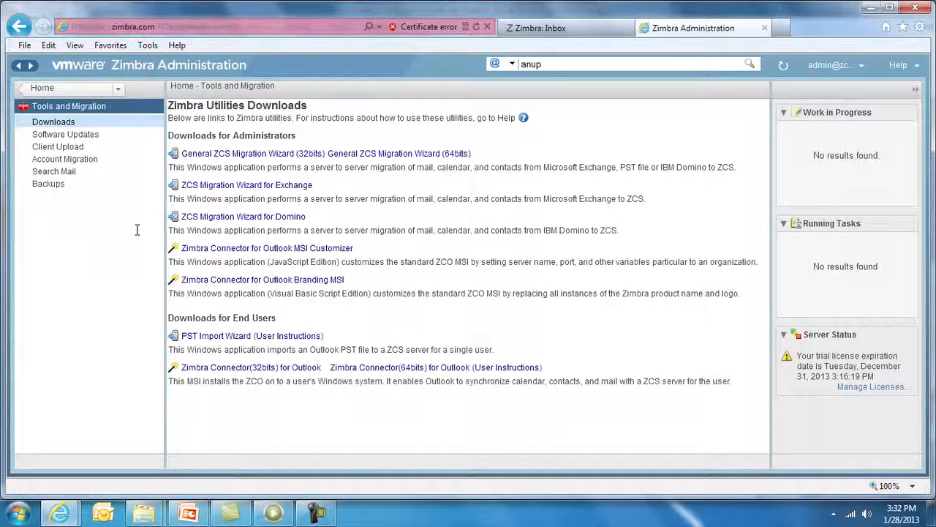
left_click(54, 189)
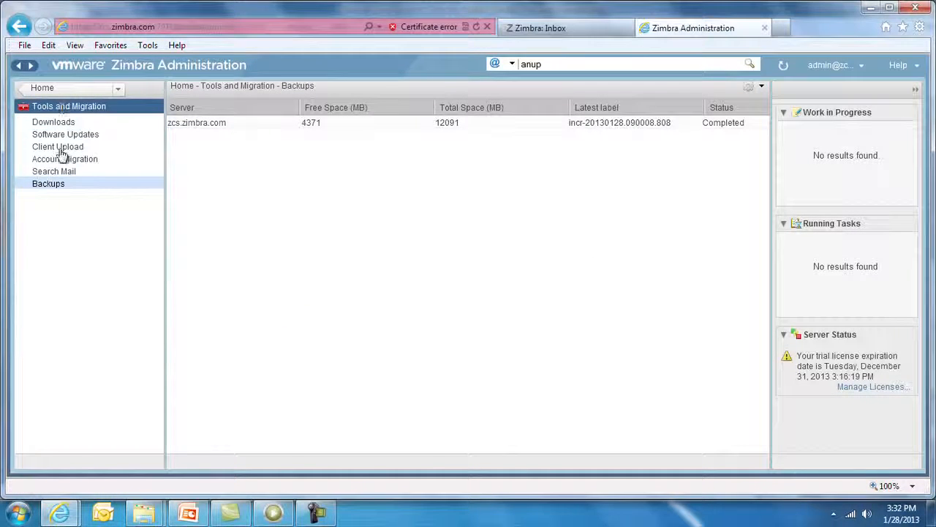
left_click(51, 128)
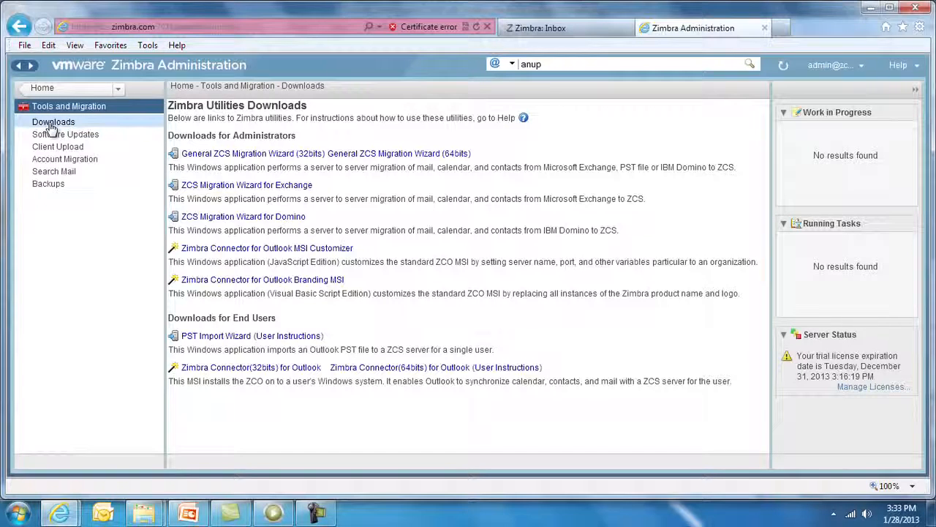
left_click(48, 173)
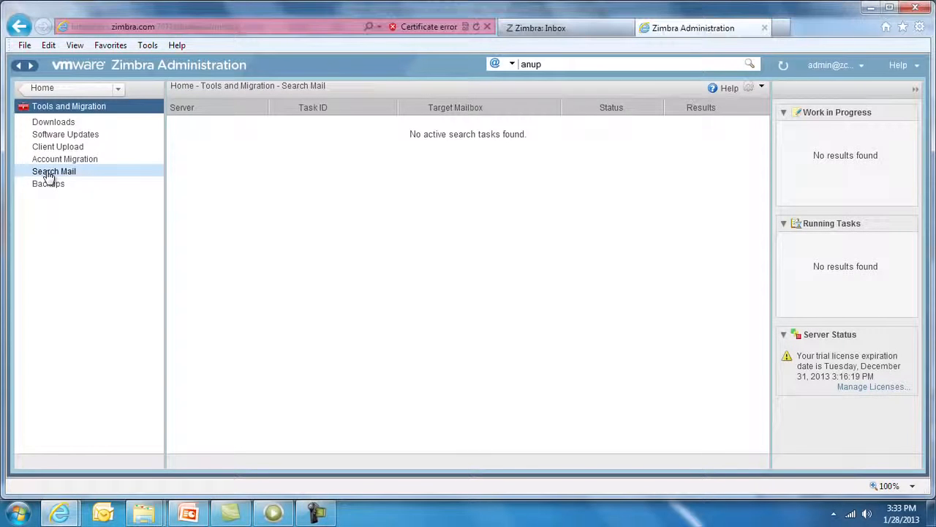
Open the default class of service and review its enabled features
left_click(41, 88)
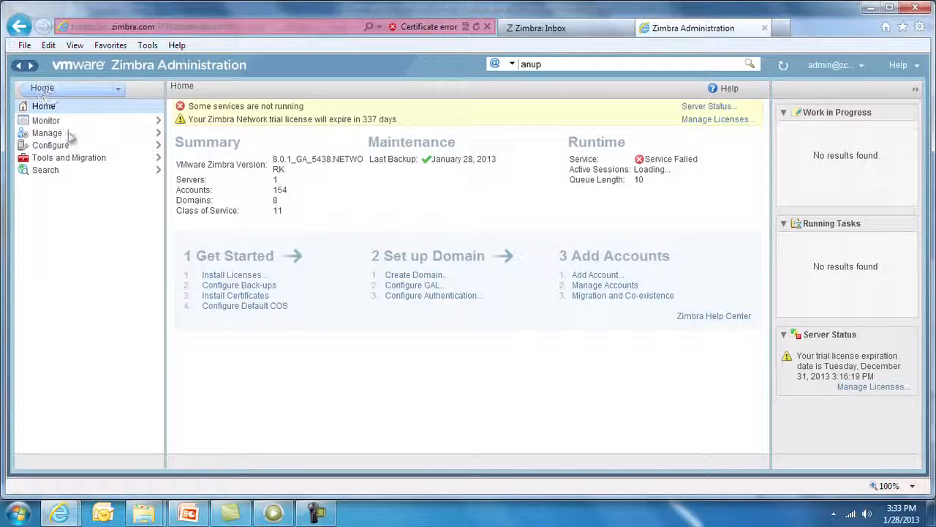
left_click(53, 145)
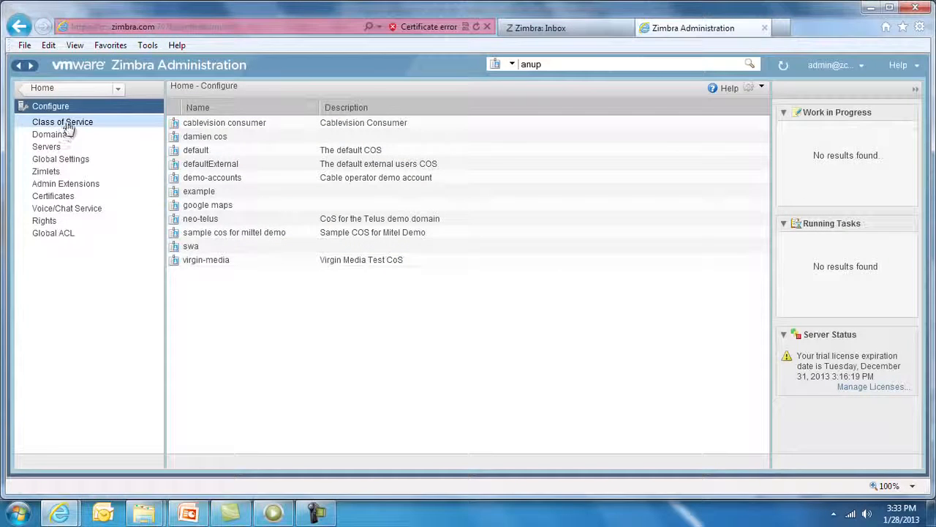
left_click(236, 153)
double_click(236, 153)
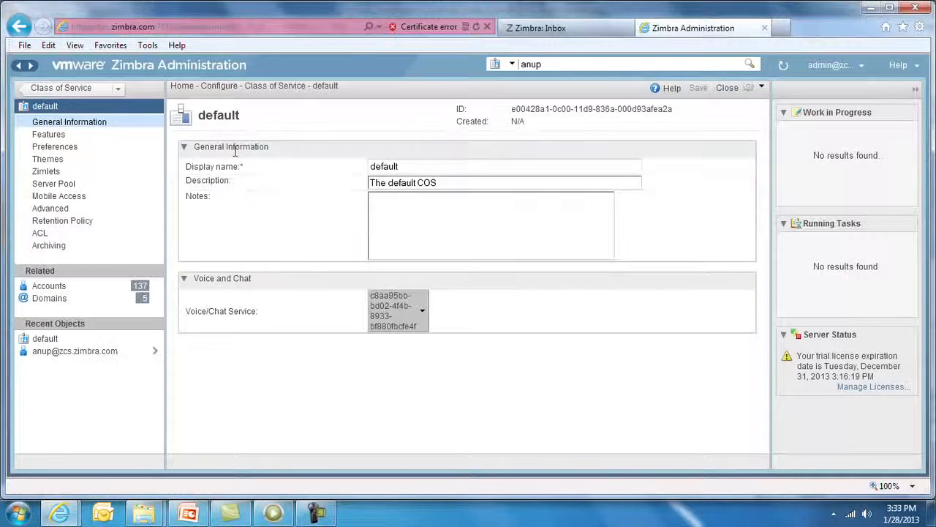
left_click(49, 136)
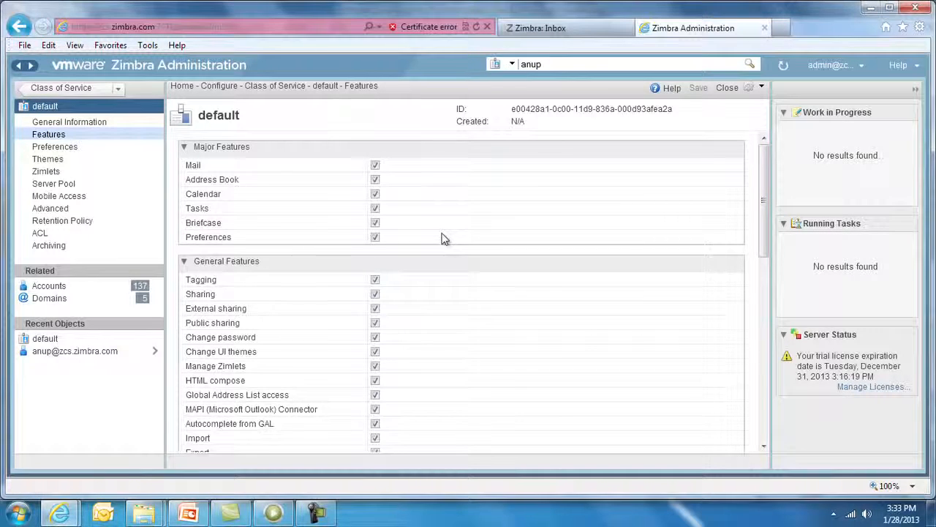
scroll(378, 232, "down", 5)
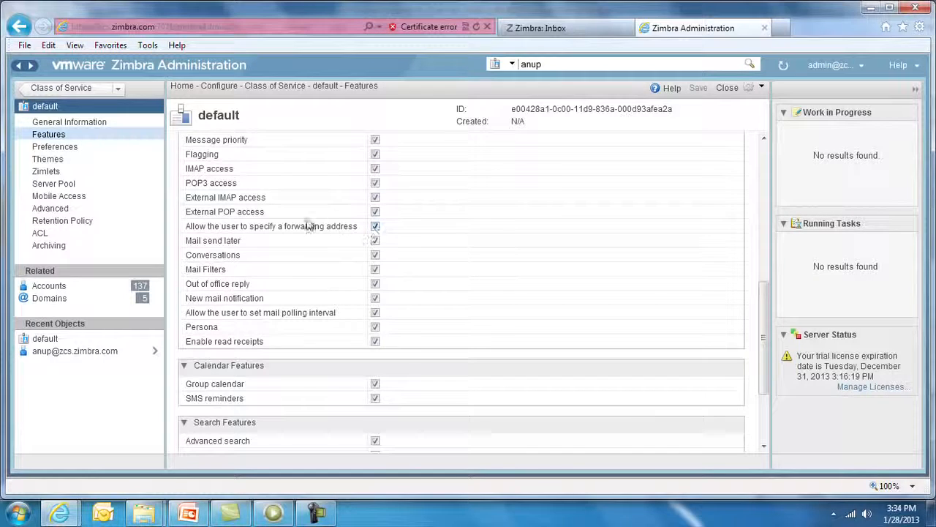
Examine the default class of service's advanced settings, including account quota, password rules, failed login policy and timeout policy
left_click(64, 209)
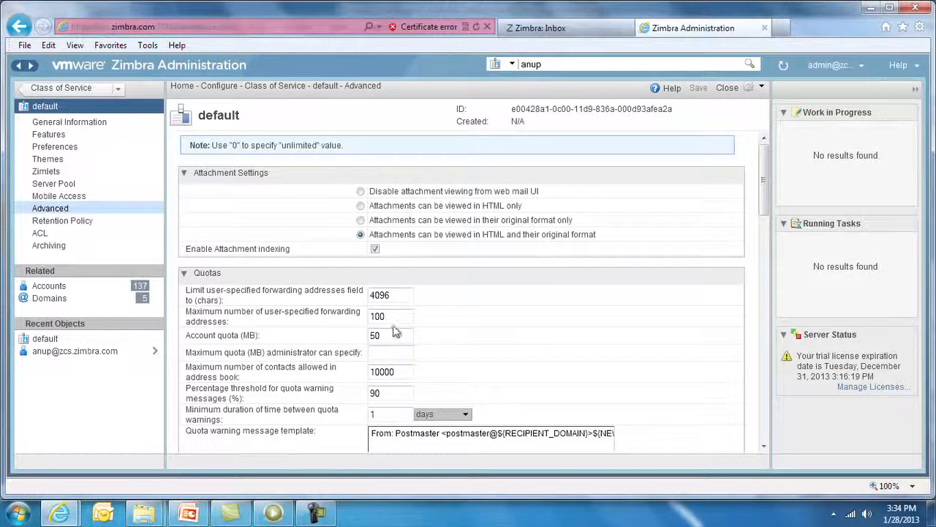
left_click_drag(388, 335, 364, 342)
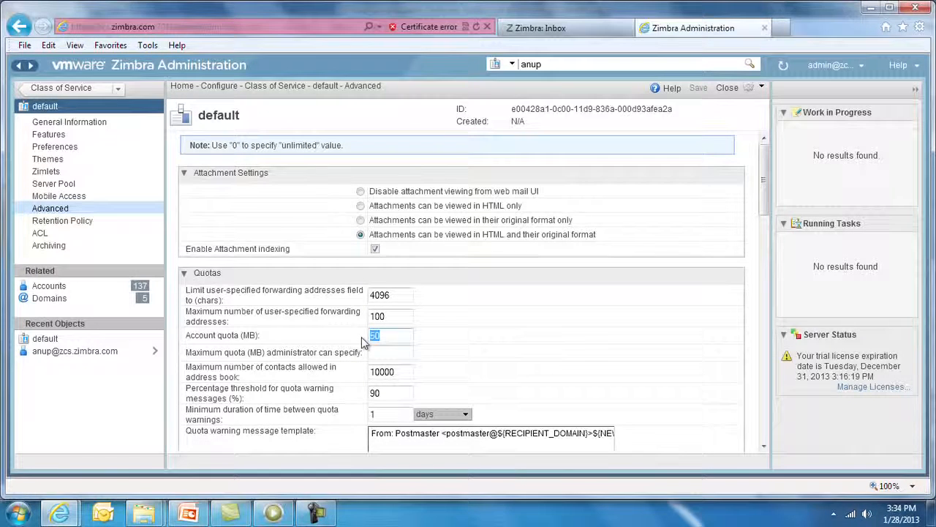
scroll(363, 343, "down", 3)
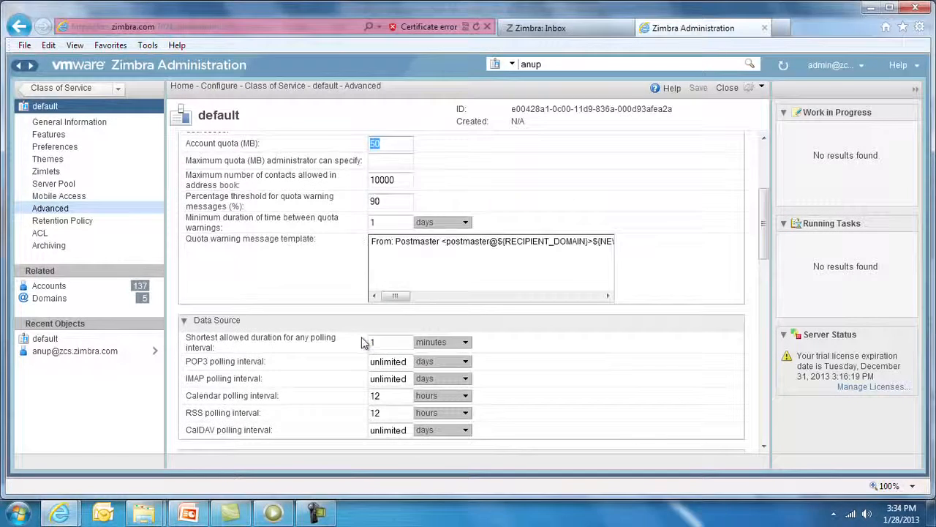
scroll(364, 343, "down", 3)
scroll(363, 343, "down", 4)
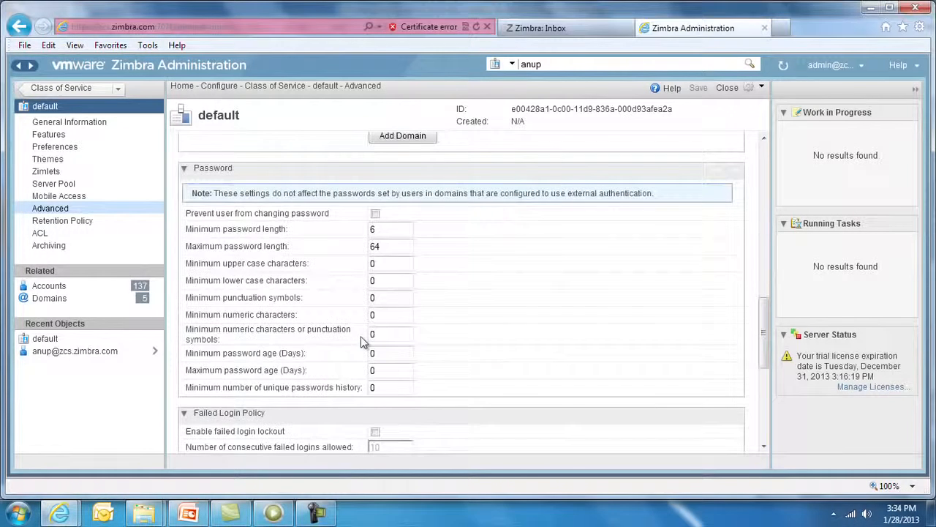
scroll(362, 341, "down", 2)
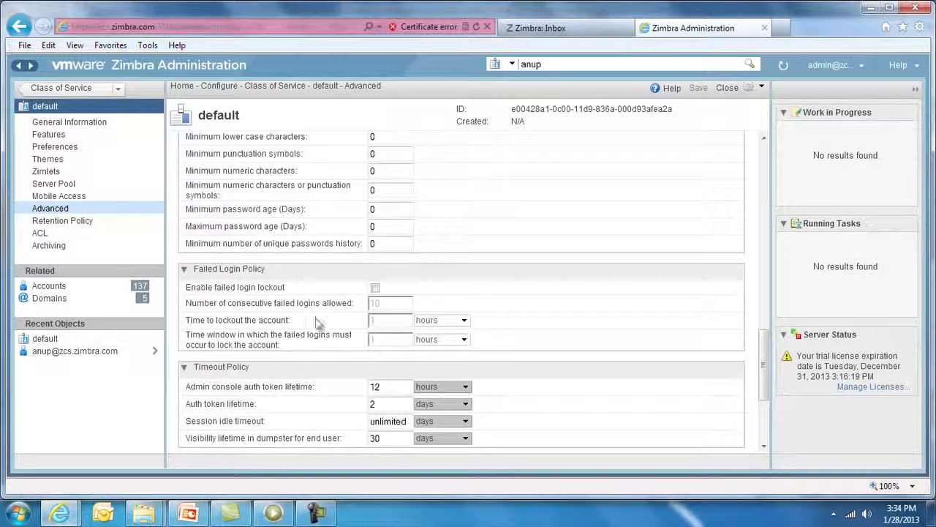
left_click(374, 288)
left_click(374, 288)
scroll(320, 303, "down", 1)
scroll(320, 303, "down", 2)
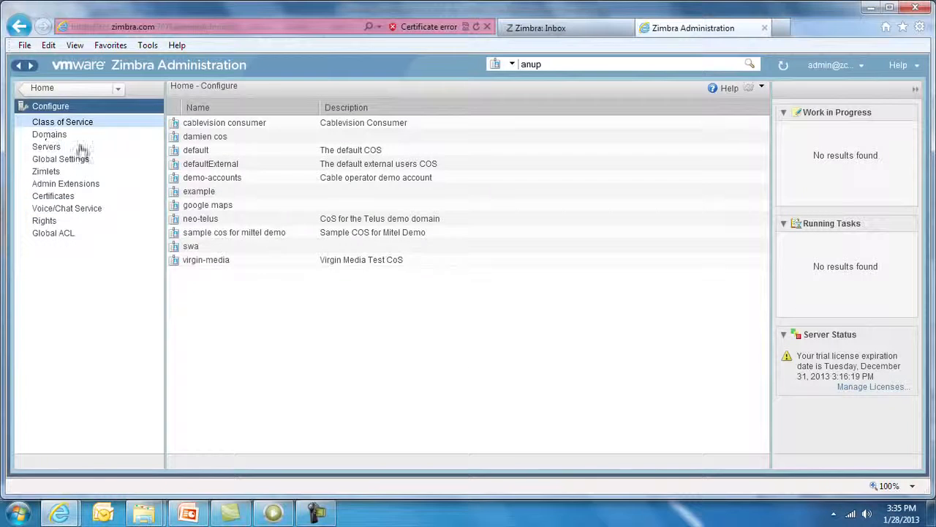
Open the zcs.zimbra.com domain and review its GAL and authentication settings
left_click(49, 134)
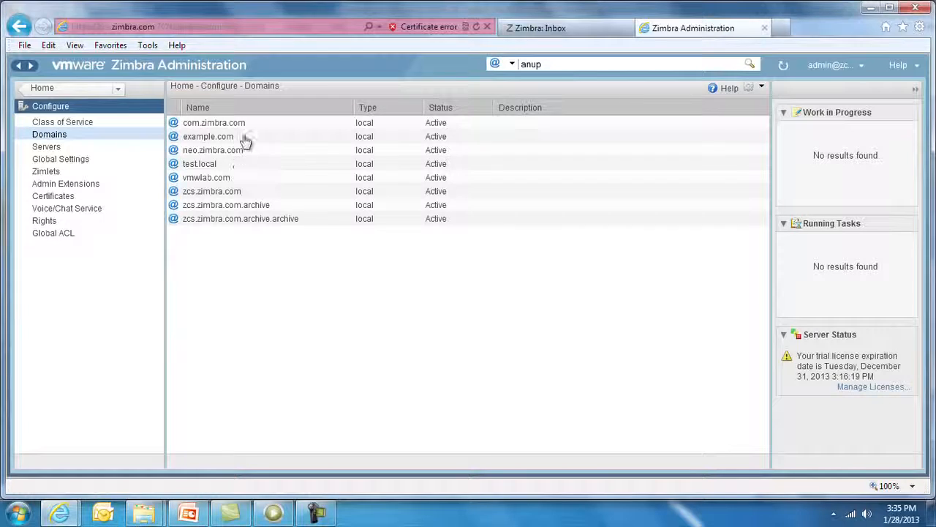
double_click(246, 192)
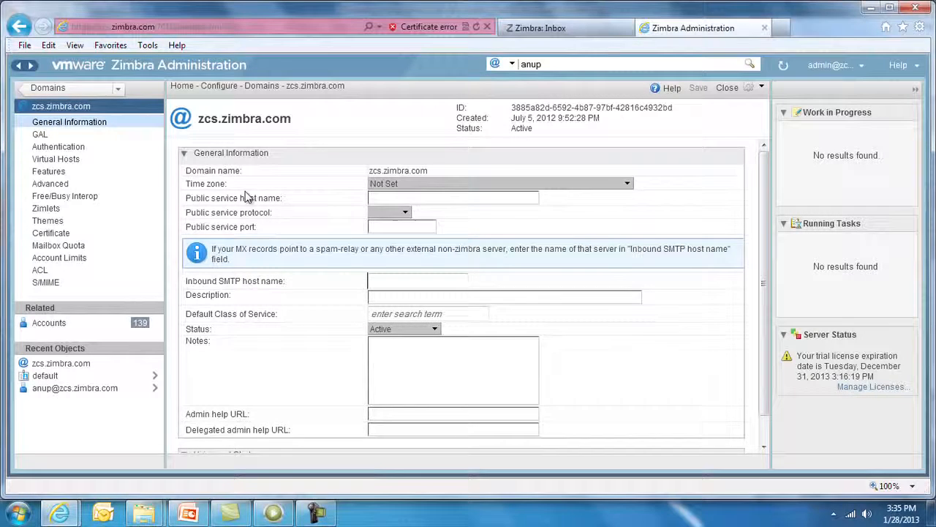
left_click(39, 135)
left_click(68, 148)
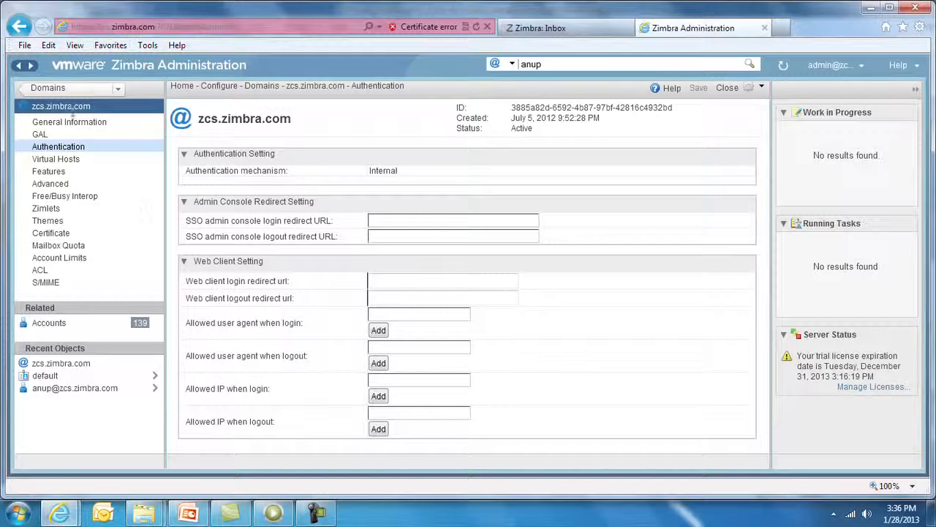
Open the account that has a display name in the account search results and review its feature and advanced settings
left_click(48, 88)
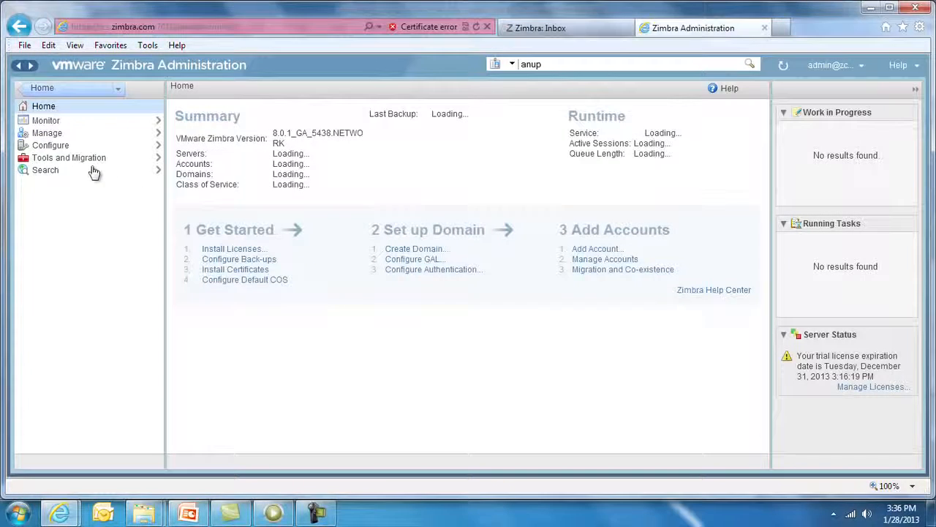
left_click(45, 134)
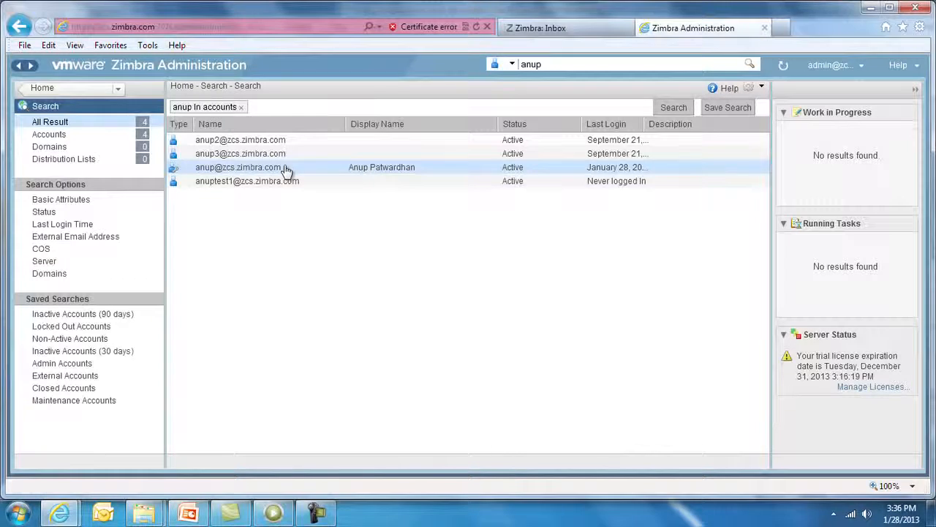
double_click(286, 170)
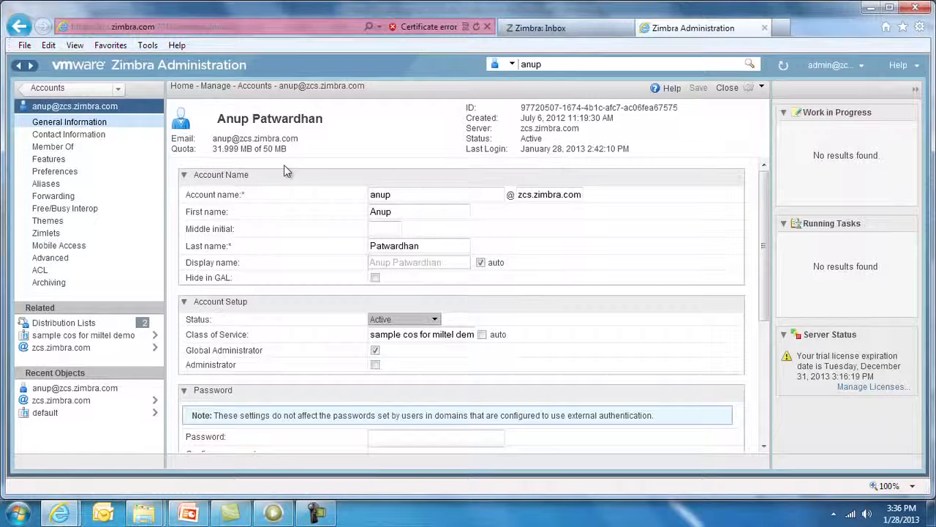
left_click(50, 162)
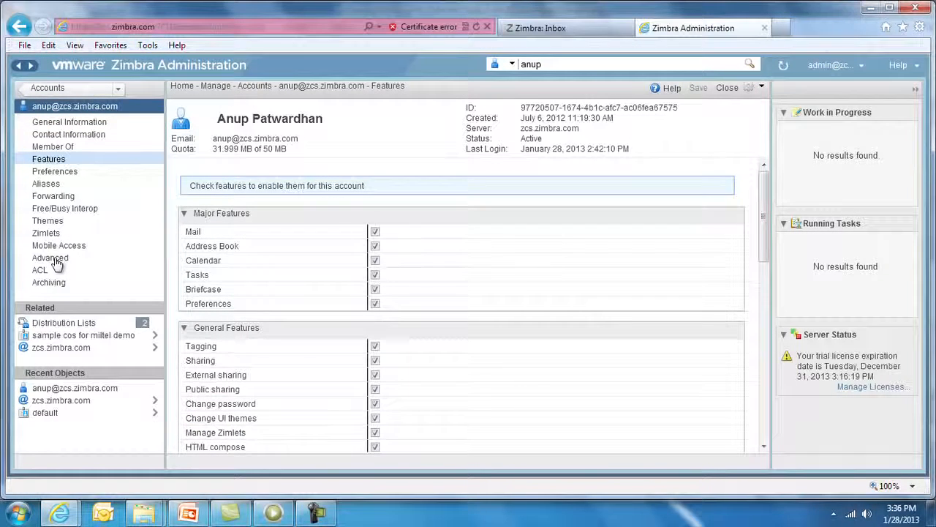
left_click(55, 261)
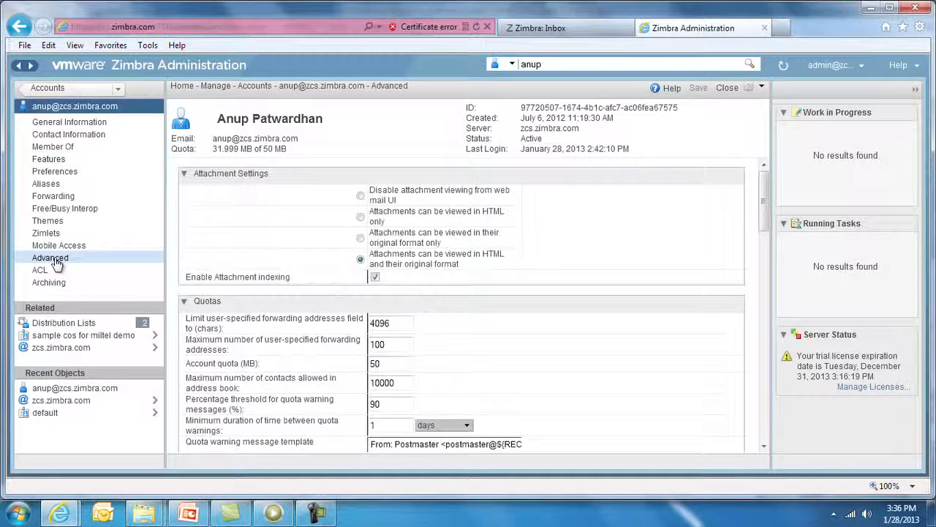
left_click(56, 162)
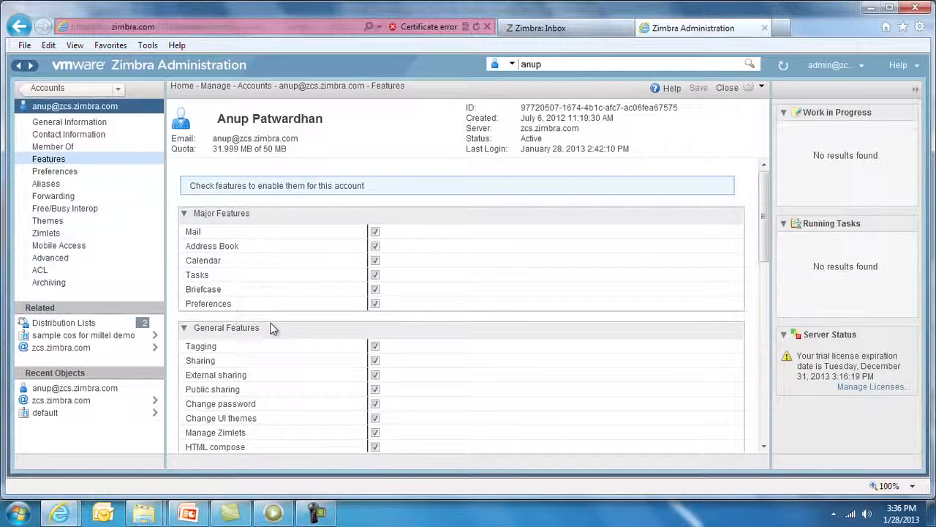
Set the account quota to 100 MB in the open user account's advanced settings
left_click(50, 258)
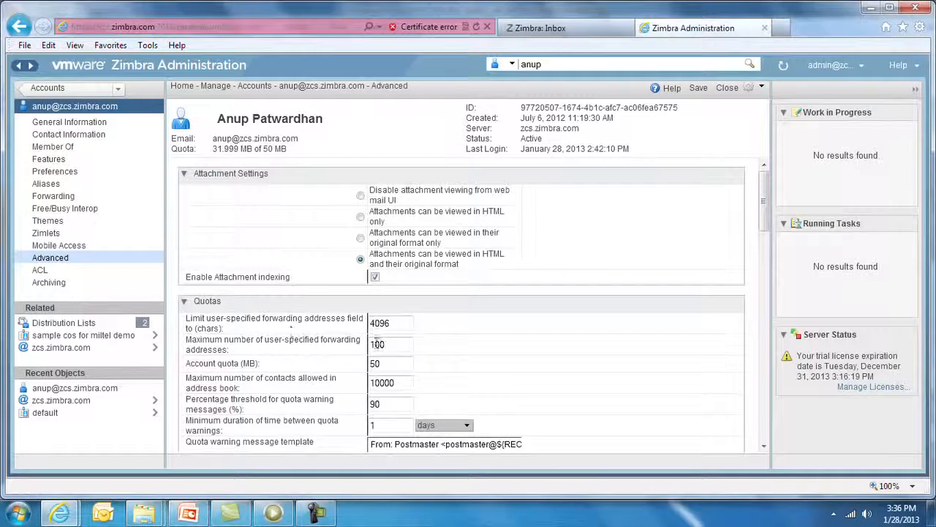
left_click_drag(388, 365, 355, 369)
type("100")
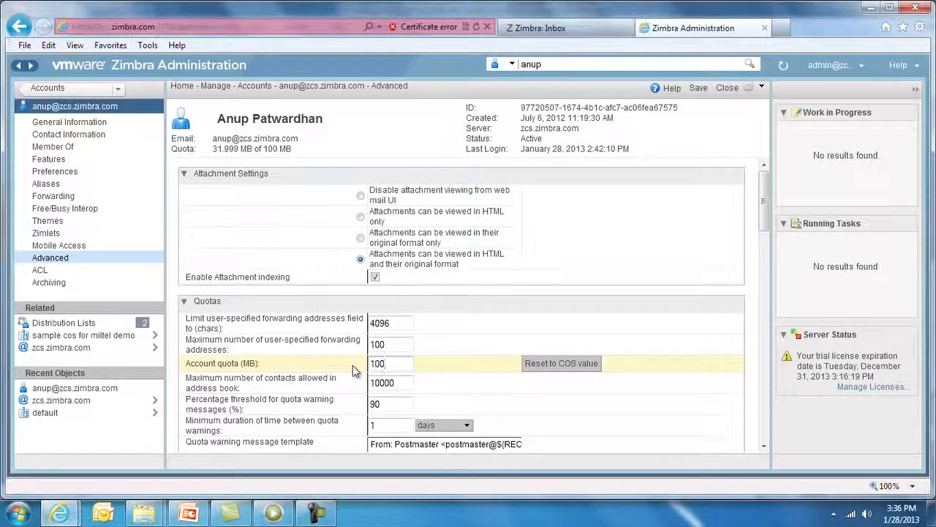
Review the open account's archiving configuration and log out of the administration console
left_click(50, 284)
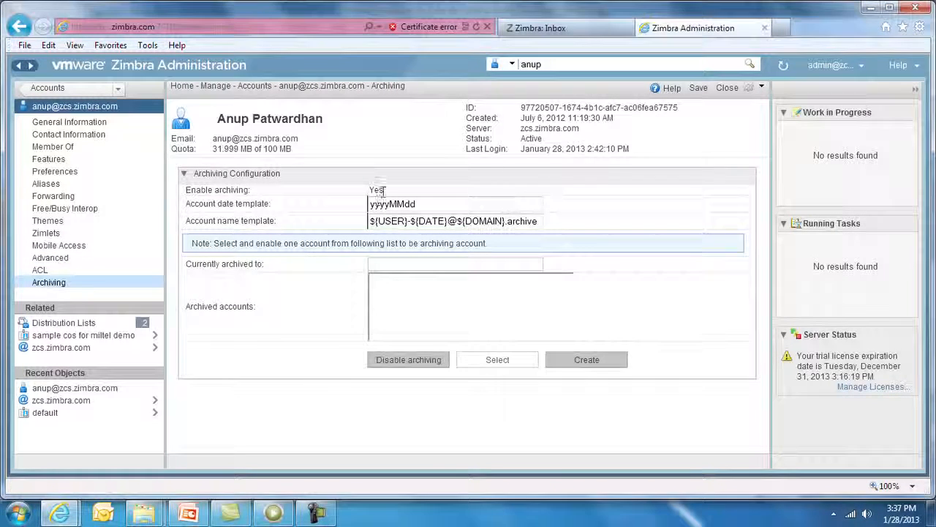
left_click(861, 65)
left_click(838, 87)
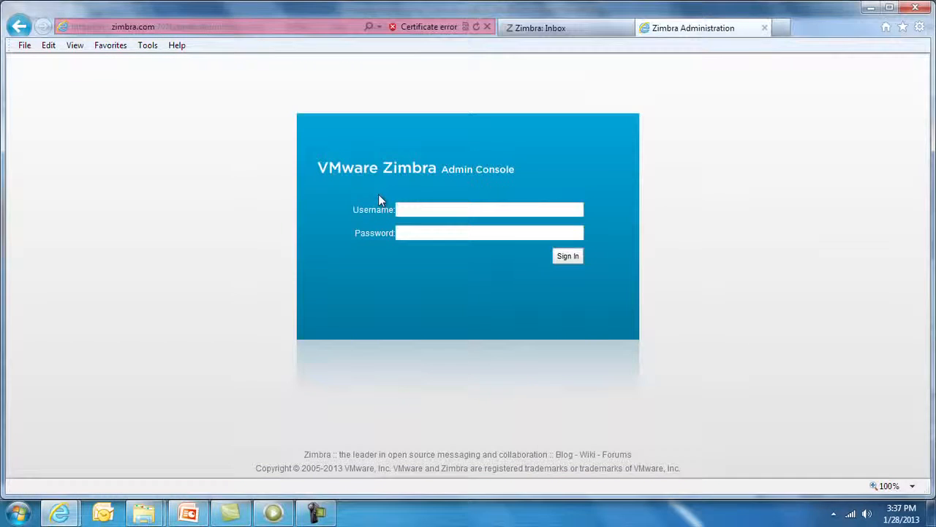
Sign in to the admin console as the delegated administrator dadmin with the account password and view the restricted home page
type("dadmin")
key("Tab")
type("******")
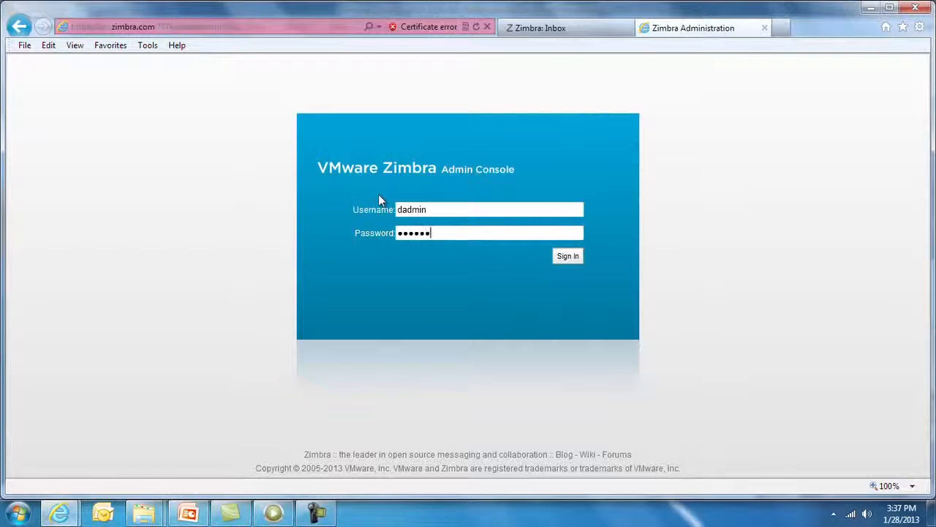
key("Return")
left_click(232, 26)
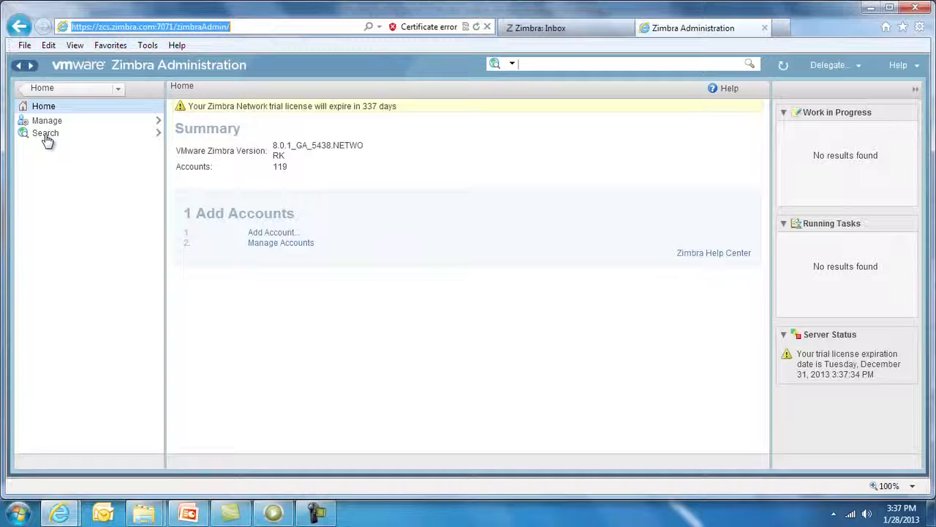
Log out of the delegated account, return to the full administrator account, and review the migration wizard and Outlook connector downloads
left_click(860, 70)
left_click(846, 89)
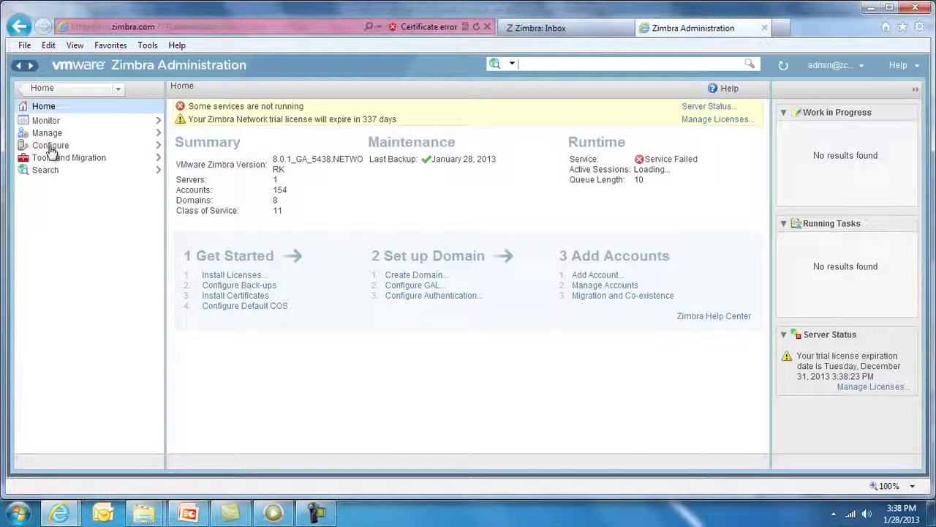
left_click(60, 160)
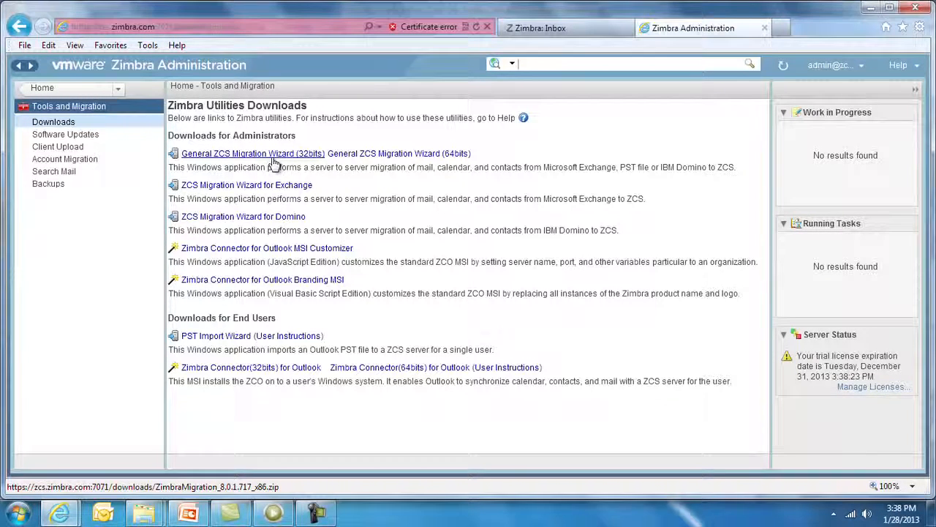
Review the zcs.zimbra.com server's backup list, including the January 20, 2013 backup's details, and open the Mailbox Restore Wizard
left_click(51, 187)
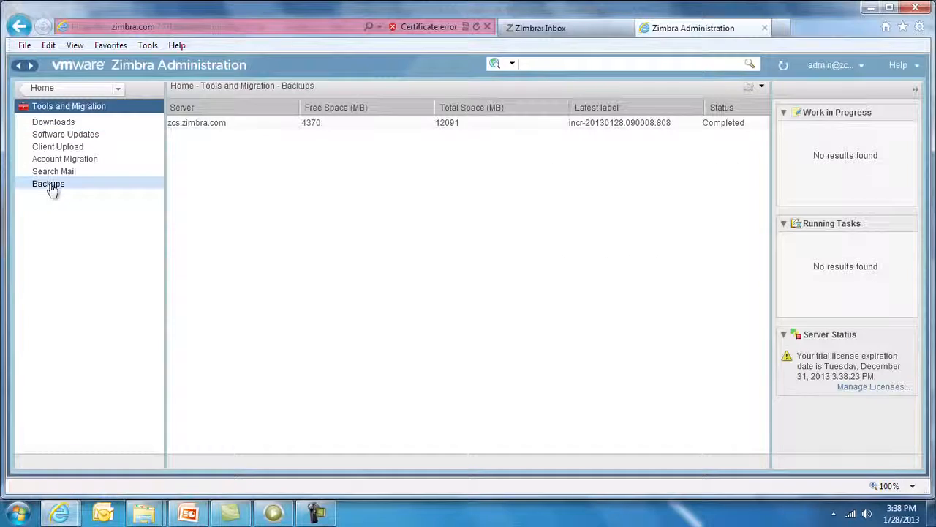
double_click(286, 131)
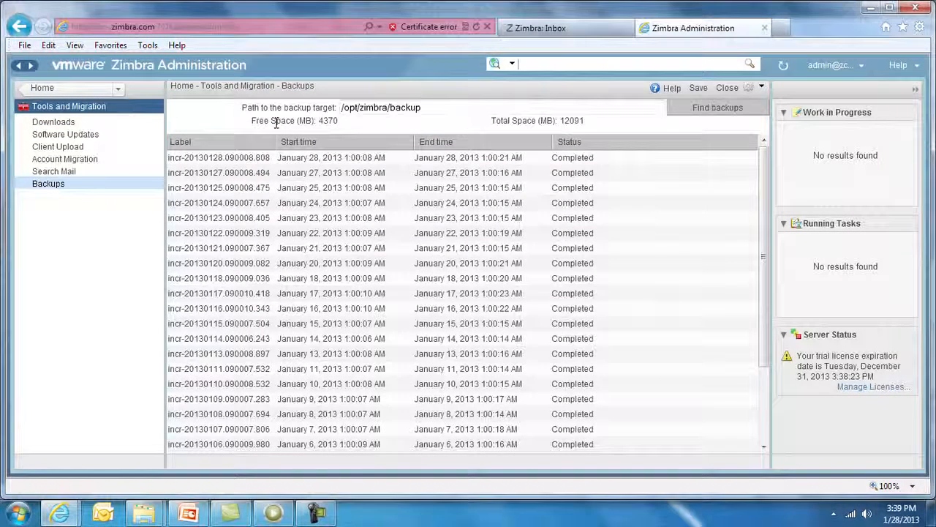
mouse_move(394, 266)
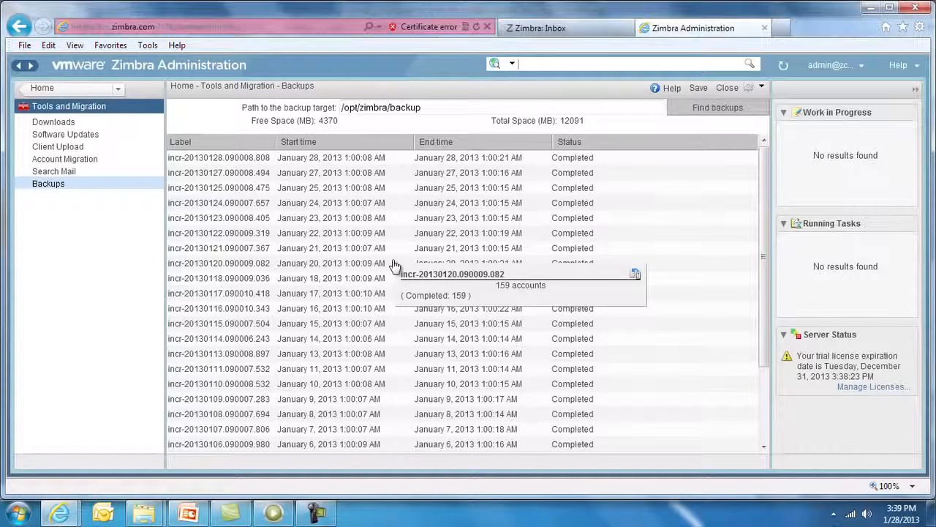
left_click(763, 87)
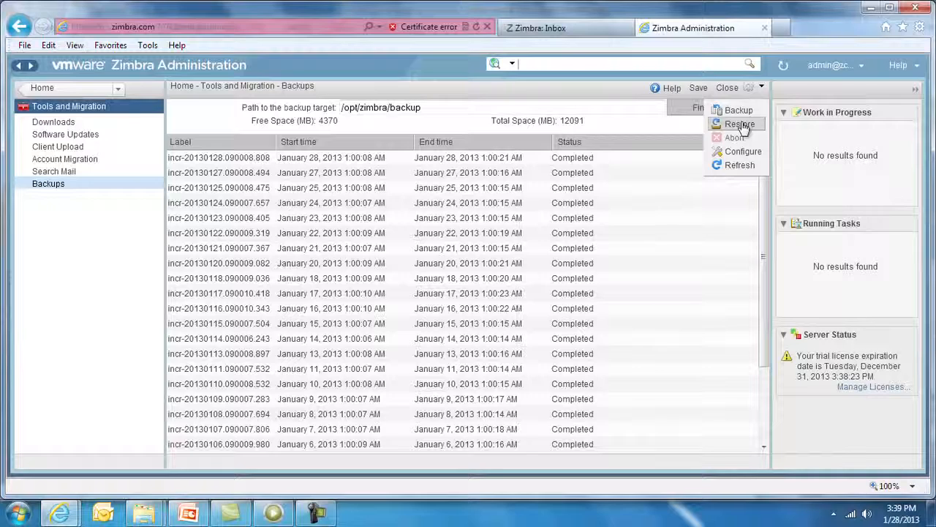
left_click(741, 124)
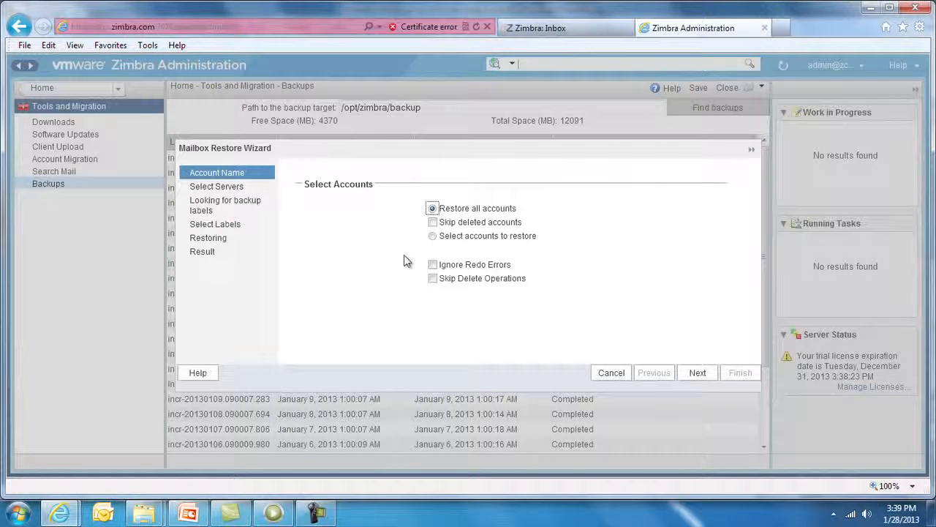